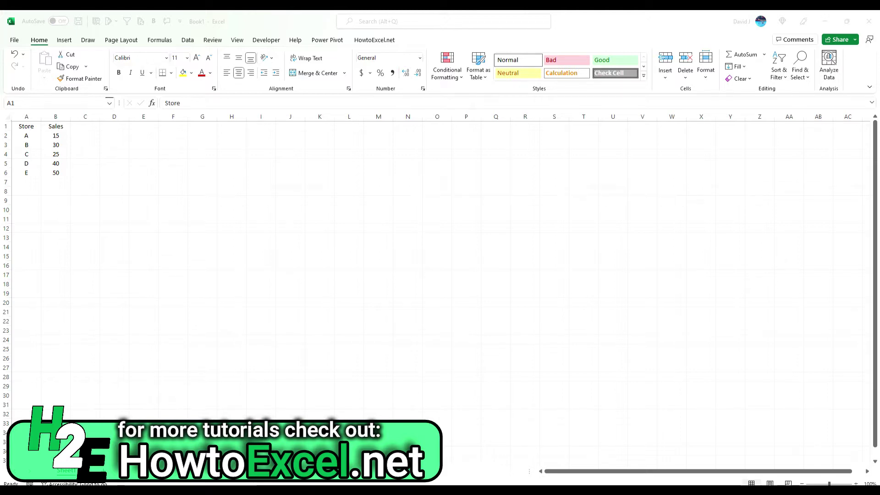
Insert a clustered column chart of Sales for stores A–E and move it beside the data near column G.
left_click(44, 145)
left_click(51, 144)
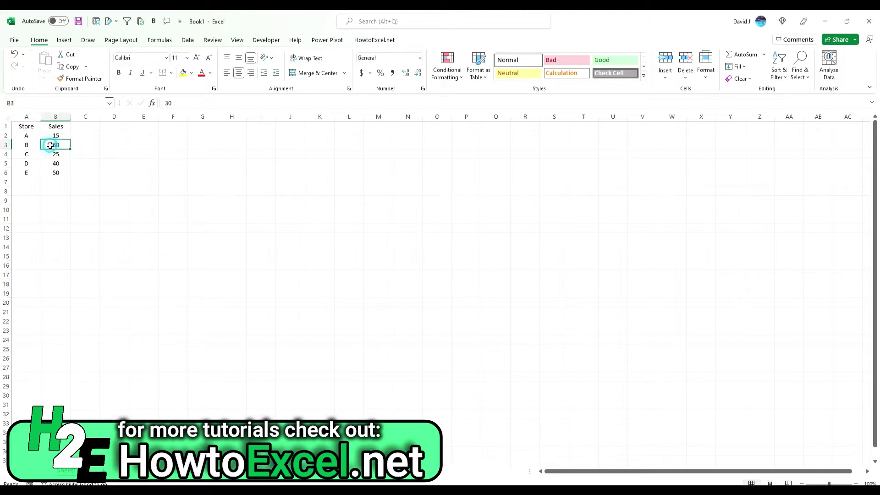
left_click(64, 40)
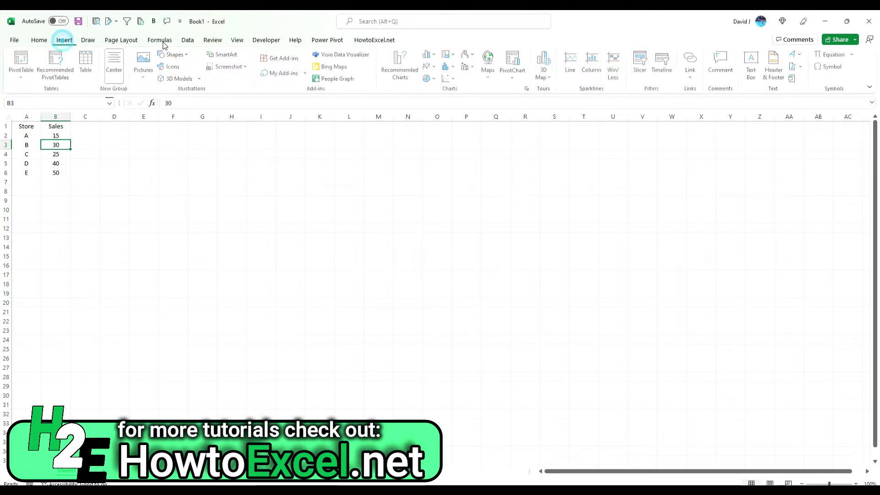
left_click(428, 55)
left_click(436, 87)
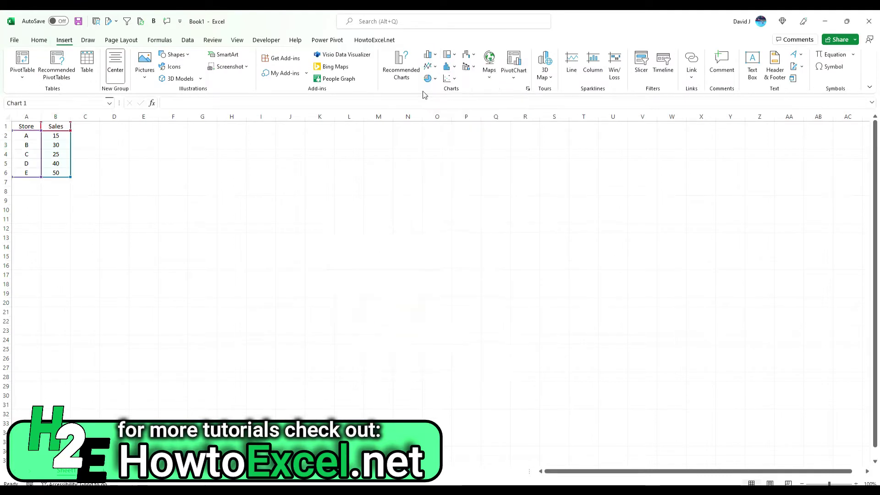
left_click_drag(396, 241, 249, 147)
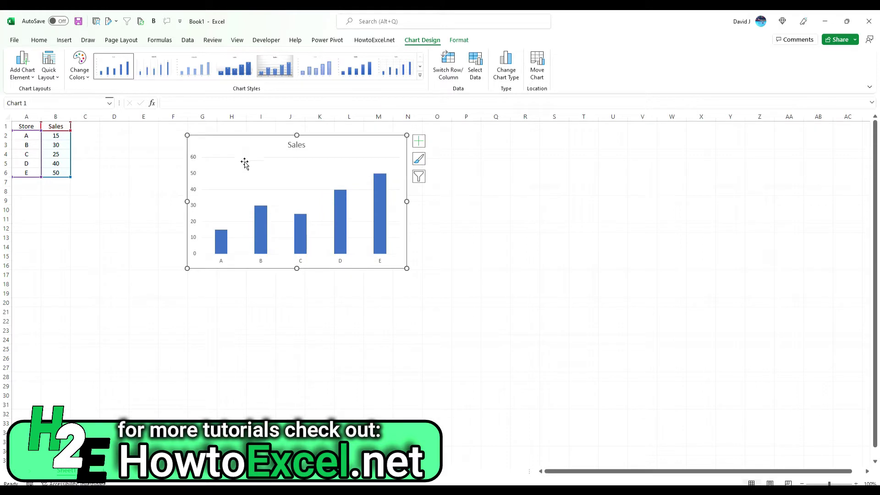
left_click(26, 184)
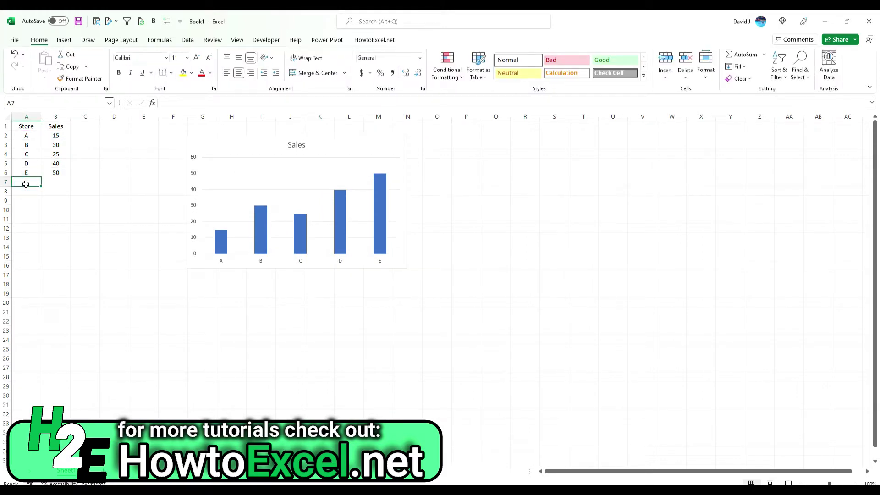
Enter sales of 70 for store F in row 7.
key("Tab")
type("70")
key("Return")
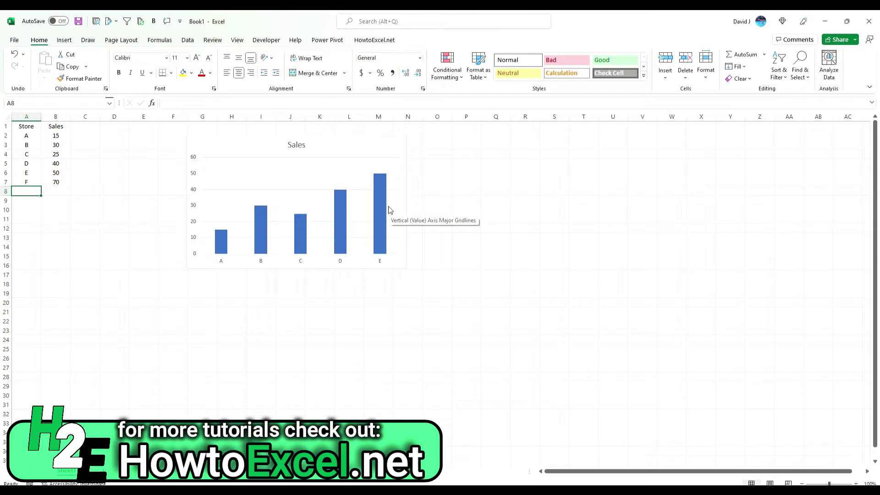
Extend the chart's data range down to row 7 so store F is plotted.
left_click(374, 151)
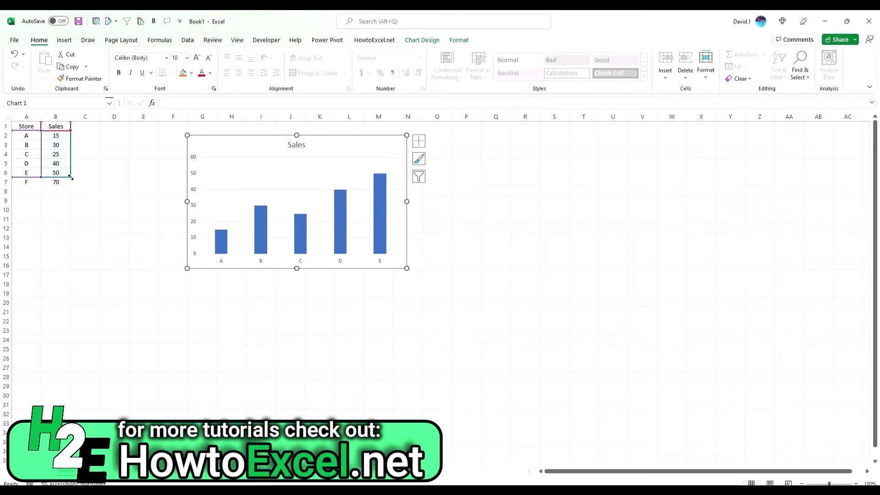
left_click_drag(71, 177, 71, 186)
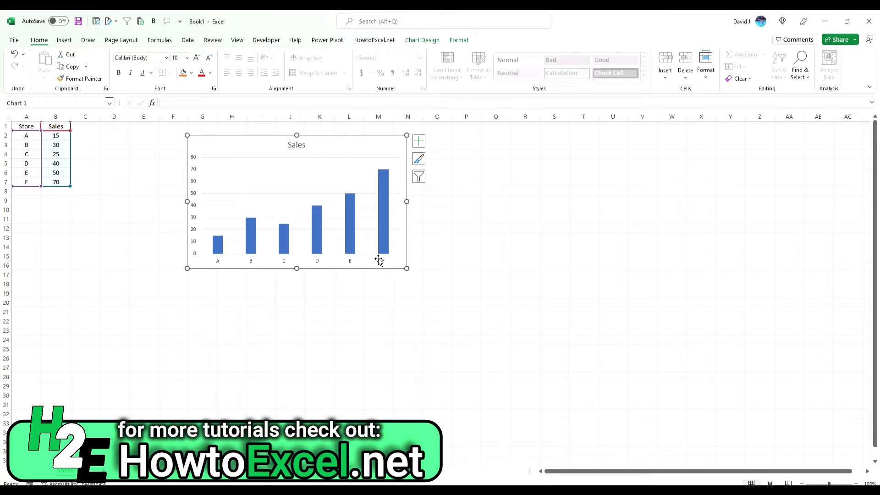
left_click(92, 209)
Clear store F's row A7:B7 and shrink the chart's data range back to row 6.
left_click_drag(53, 181, 21, 182)
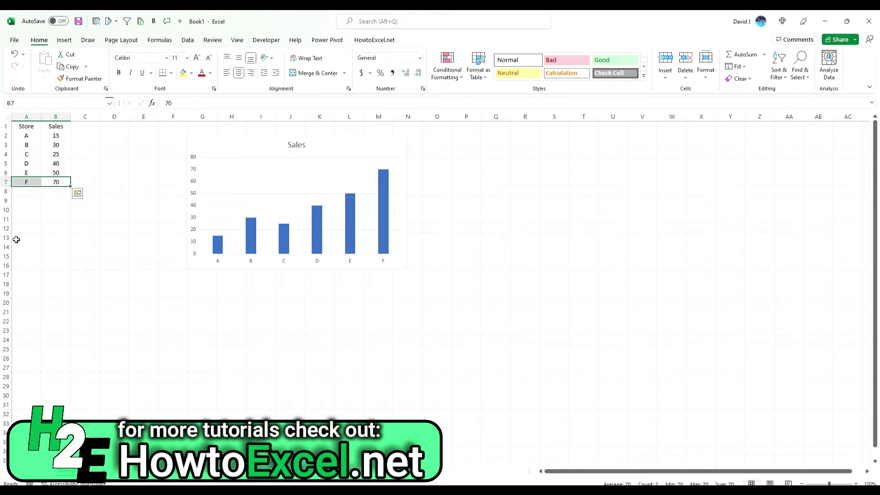
key("Delete")
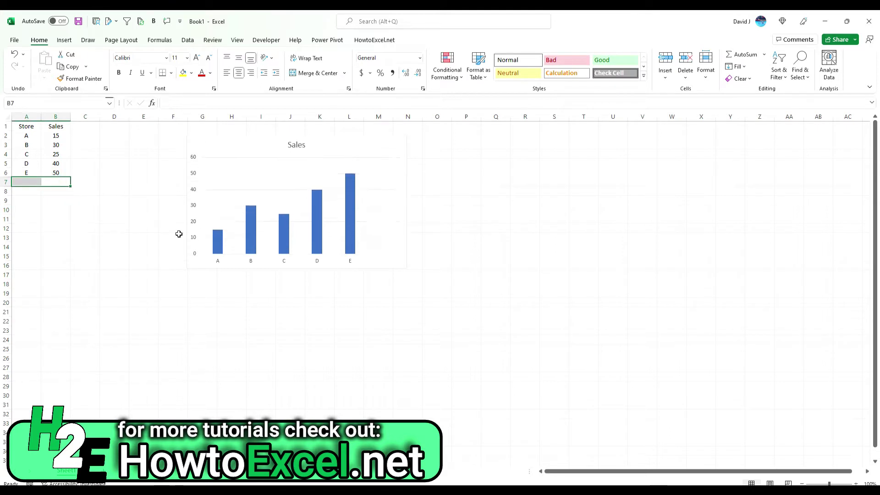
left_click(363, 155)
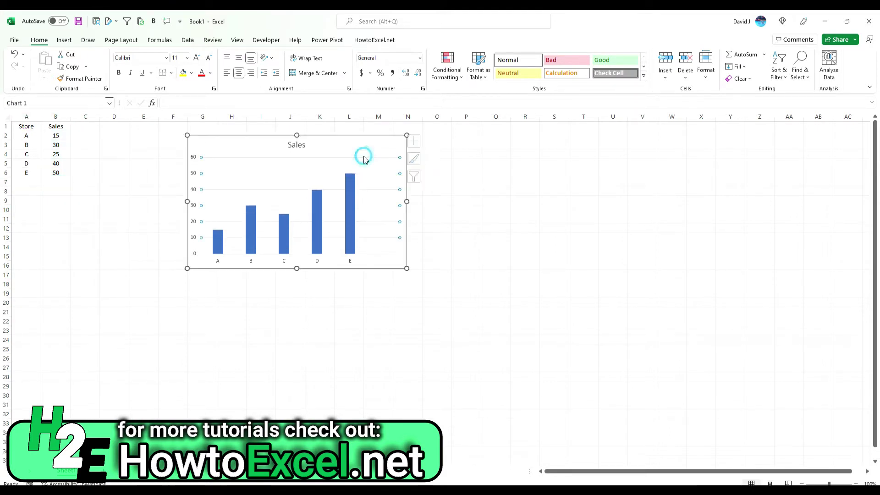
left_click(362, 147)
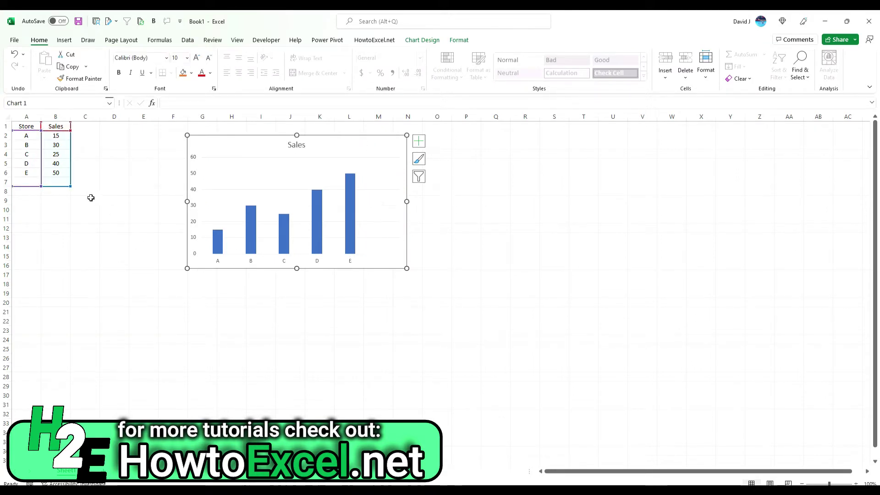
left_click_drag(70, 186, 71, 177)
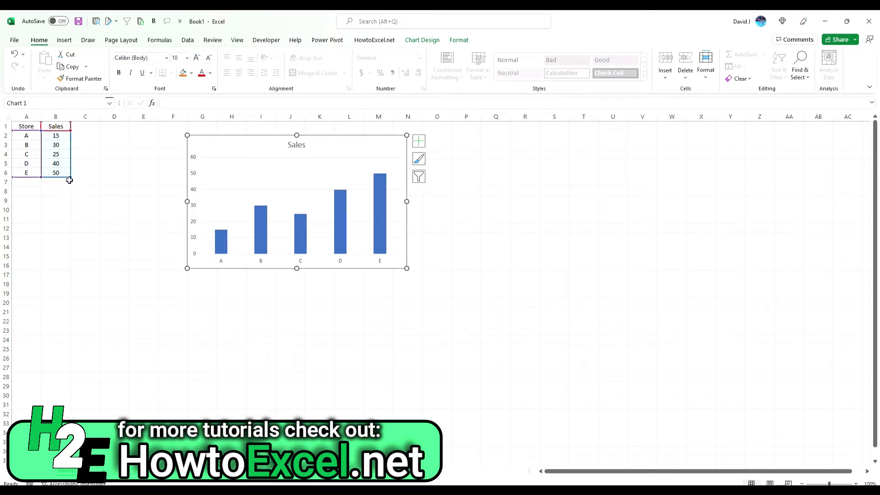
left_click(81, 209)
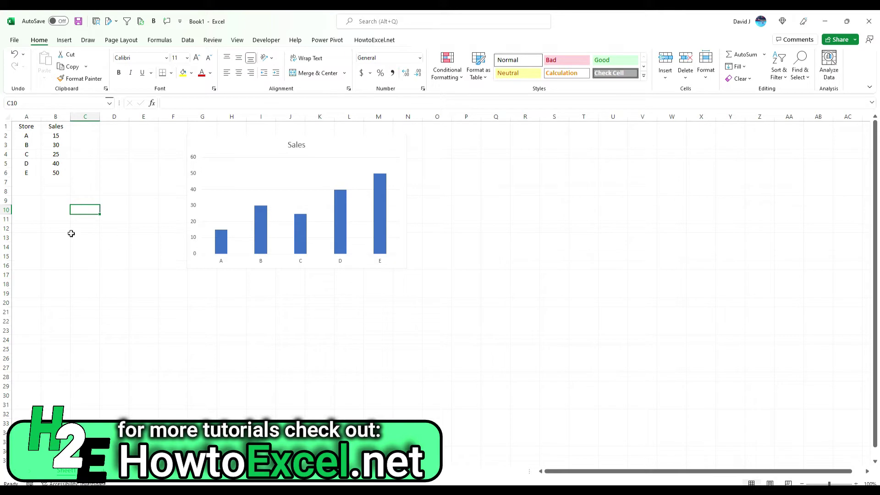
left_click(55, 153)
Convert A1:B6 into a table with headers, named Table1.
left_click(68, 44)
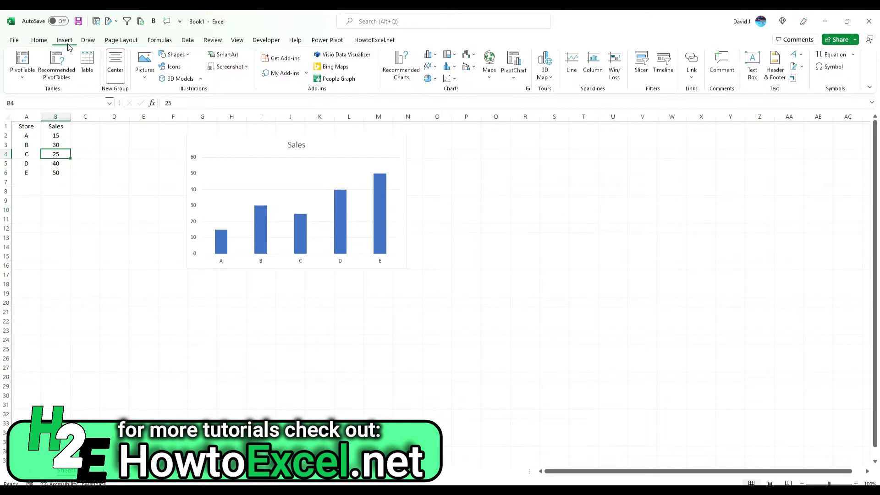
left_click(86, 67)
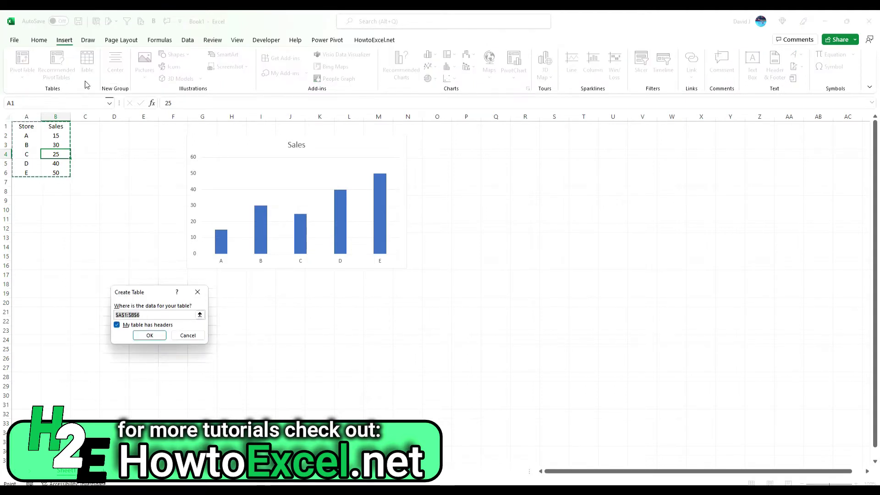
left_click(145, 336)
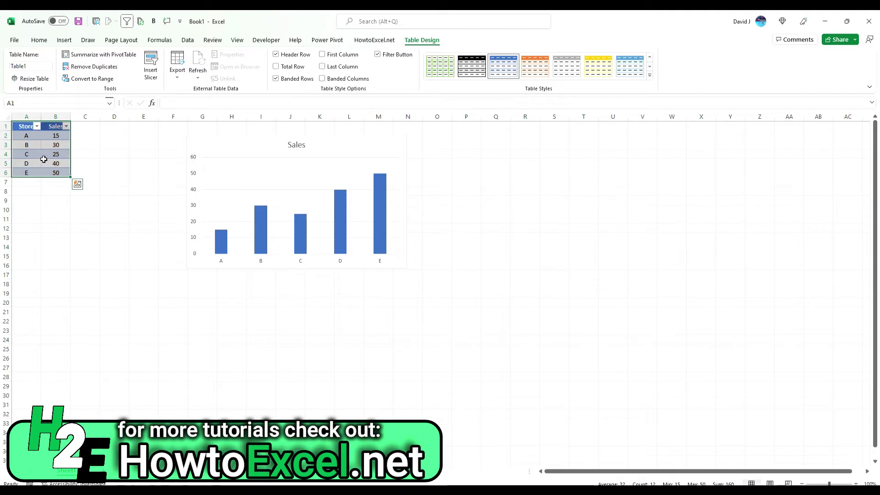
left_click(32, 183)
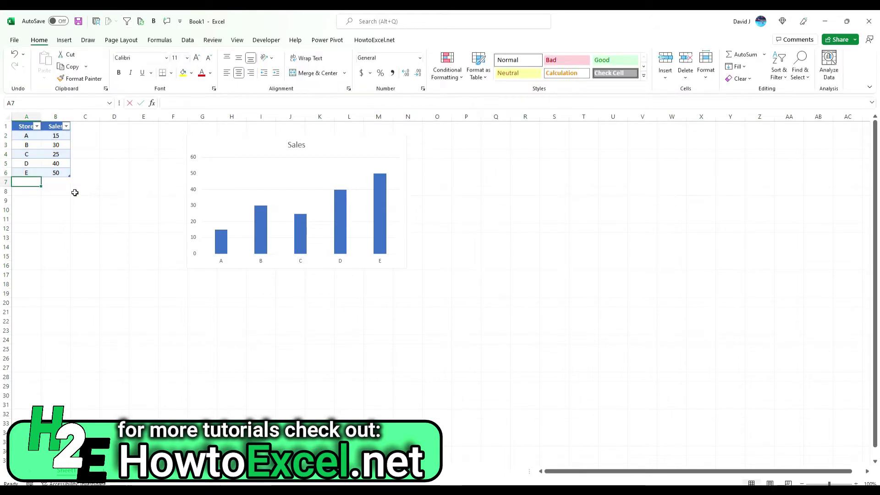
Add store F with sales of 70 as a new table row.
type("F")
key("Tab")
type("70")
key("Return")
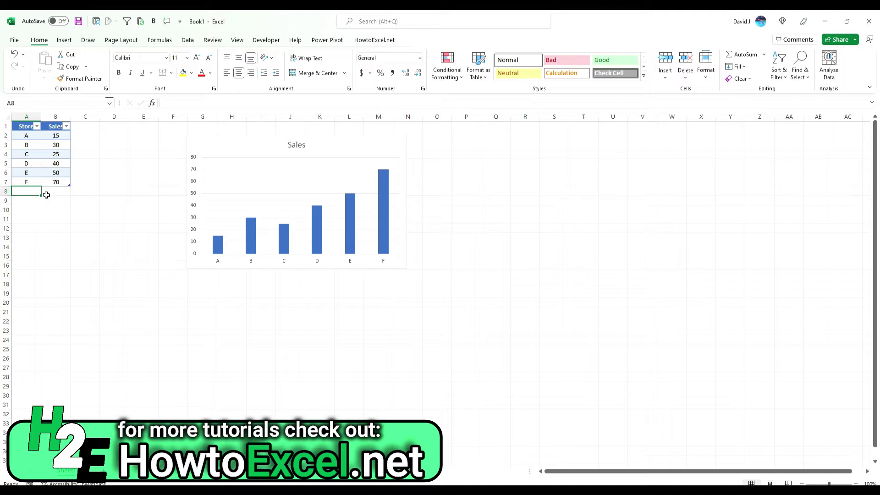
Enter store G with sales of 80 in row 8, clearing the stray G typed in A9.
left_click(33, 202)
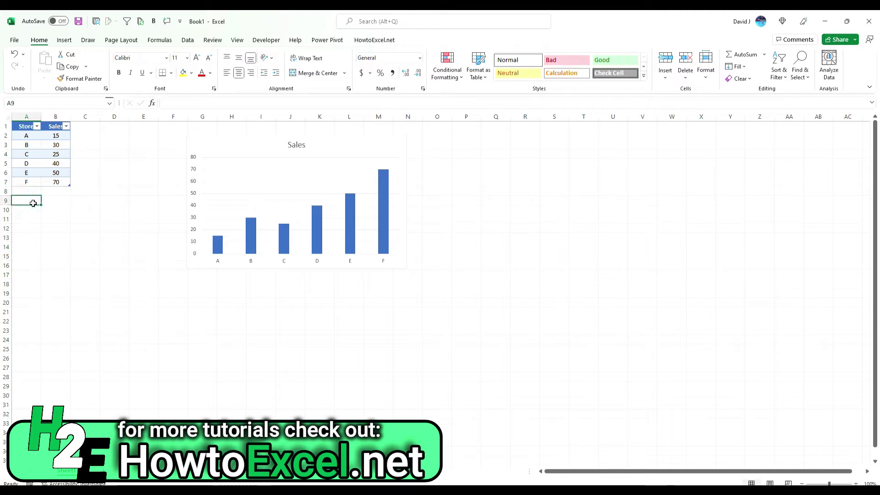
type("f")
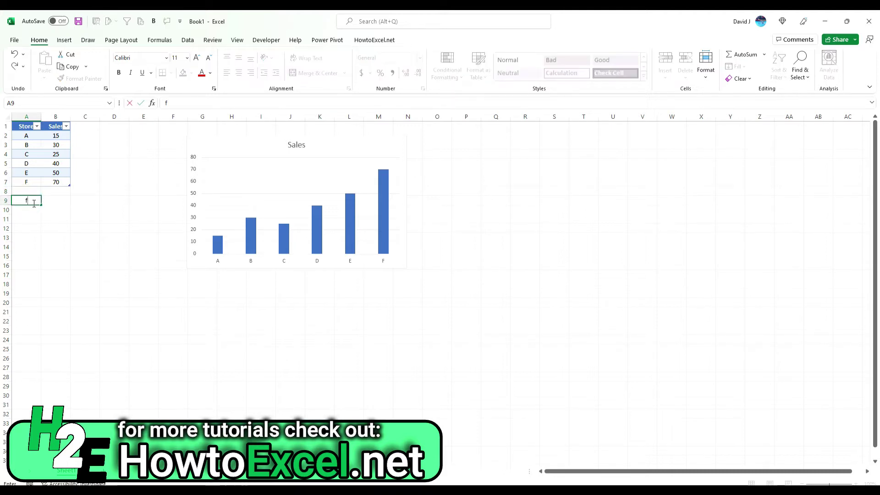
type("G")
key("Return")
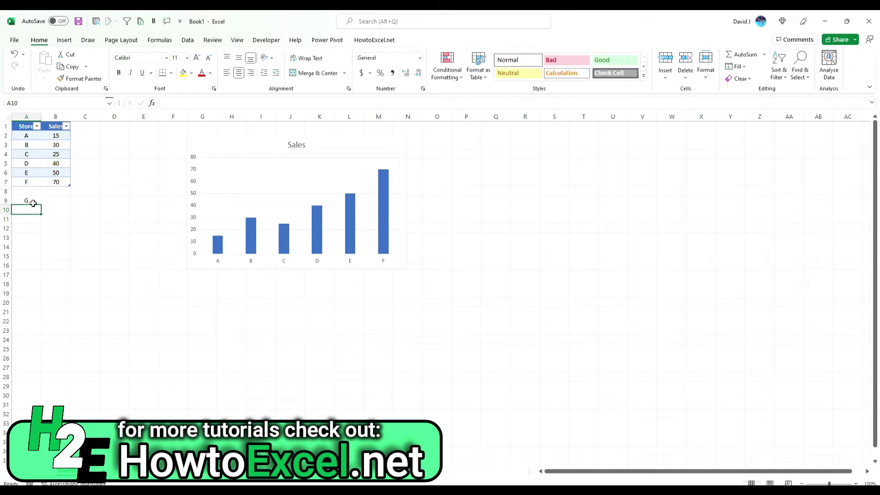
left_click(33, 203)
key("Delete")
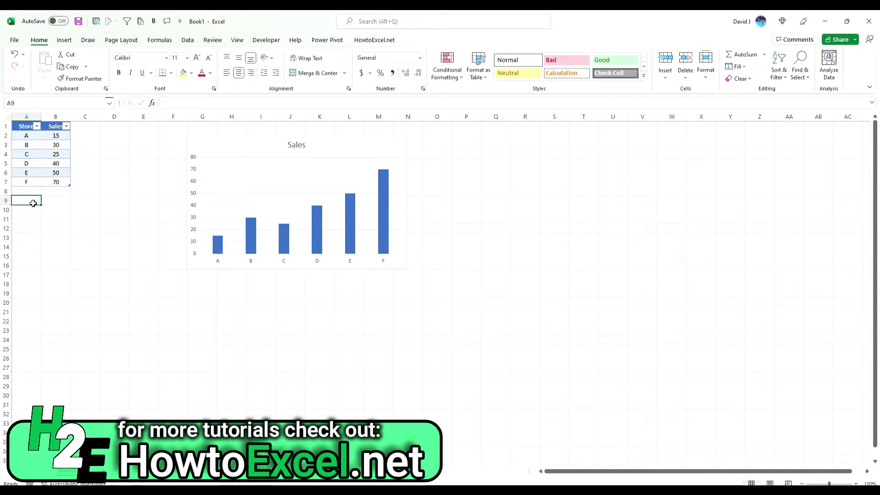
key("Up")
type("G")
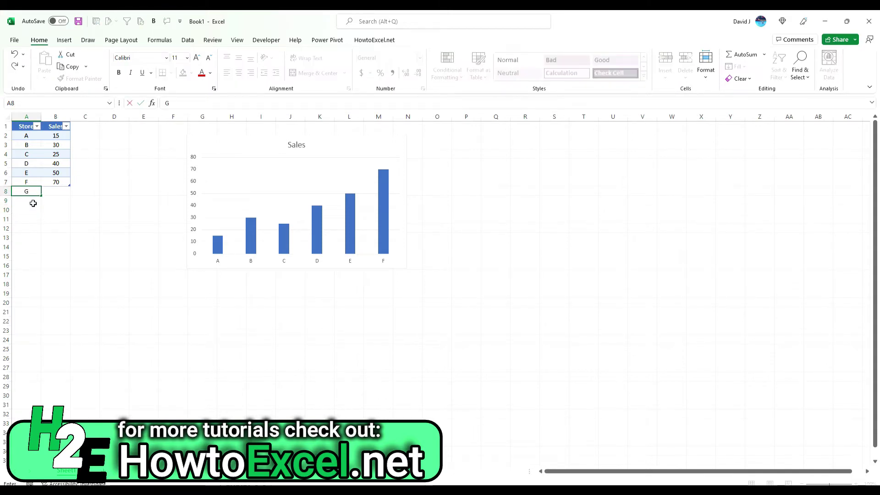
key("Tab")
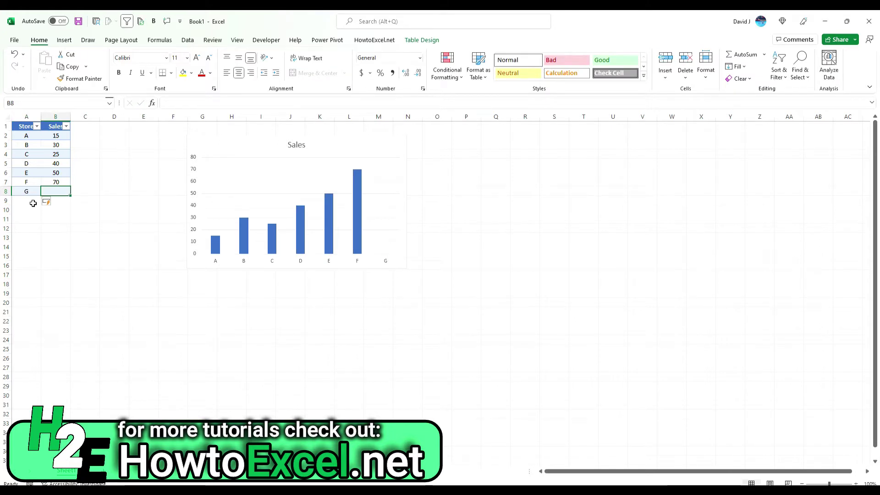
type("80")
key("Return")
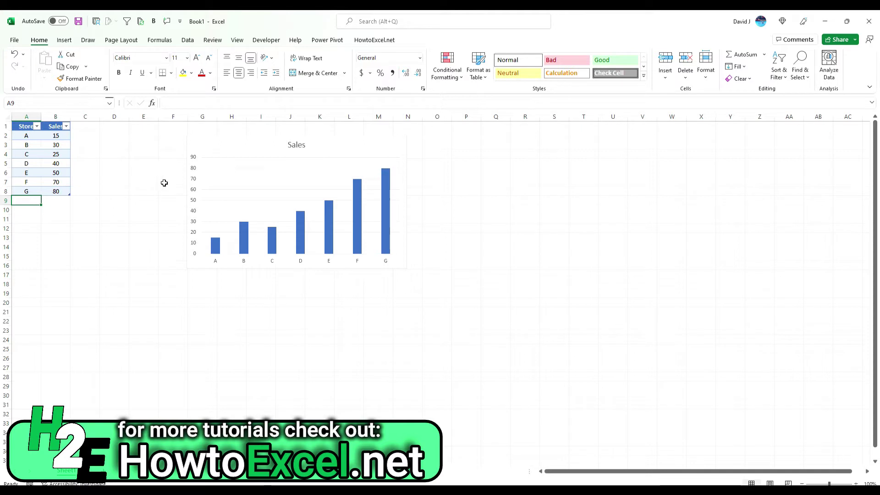
left_click_drag(26, 191, 50, 191)
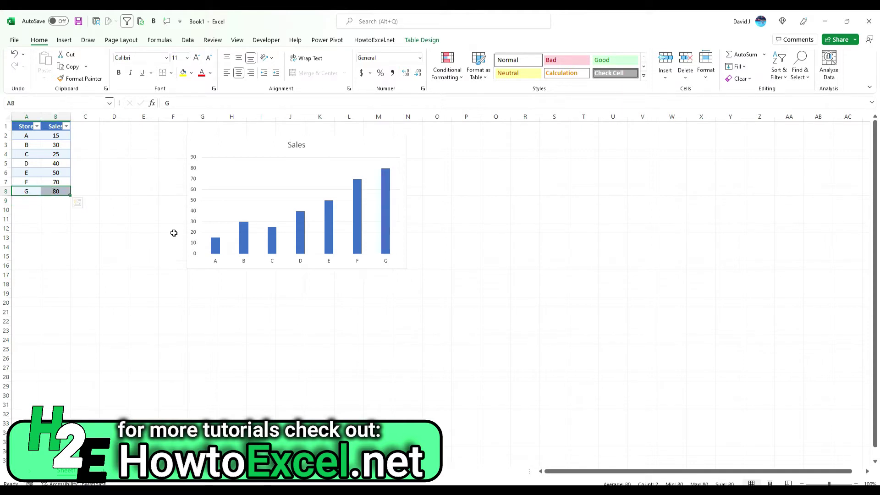
Clear store G's entries and resize the table to end at row 7.
key("Delete")
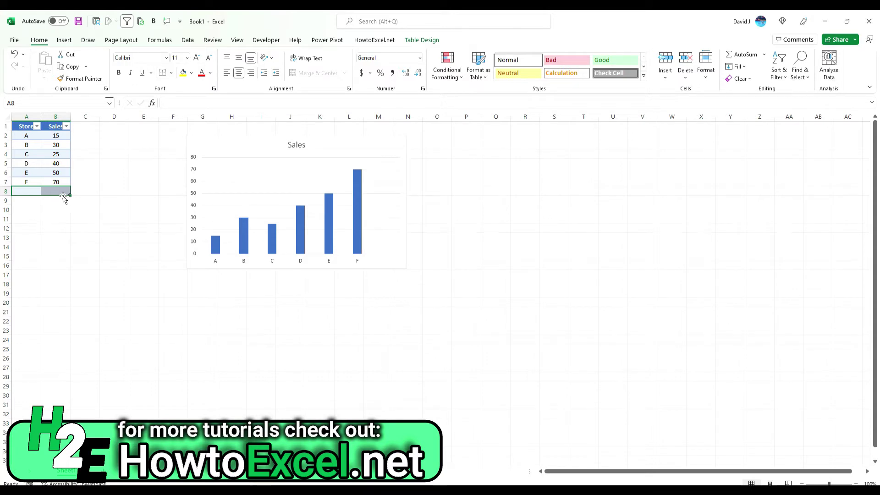
left_click(68, 209)
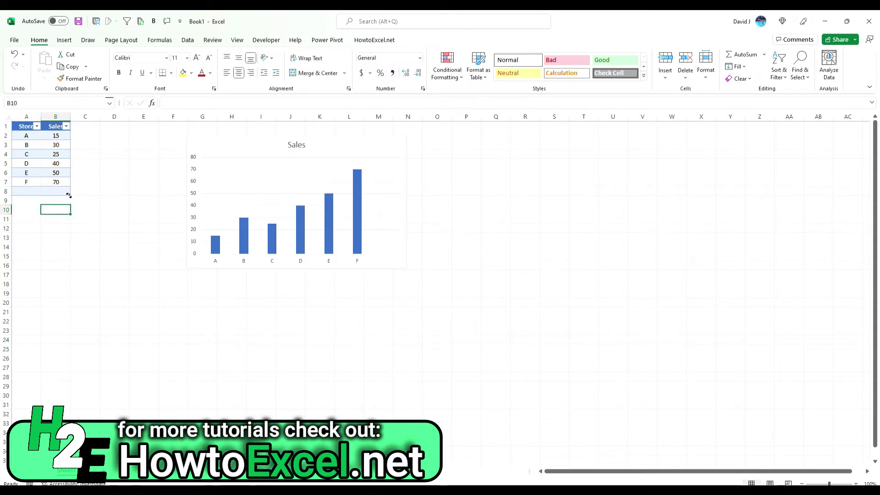
left_click_drag(69, 195, 68, 186)
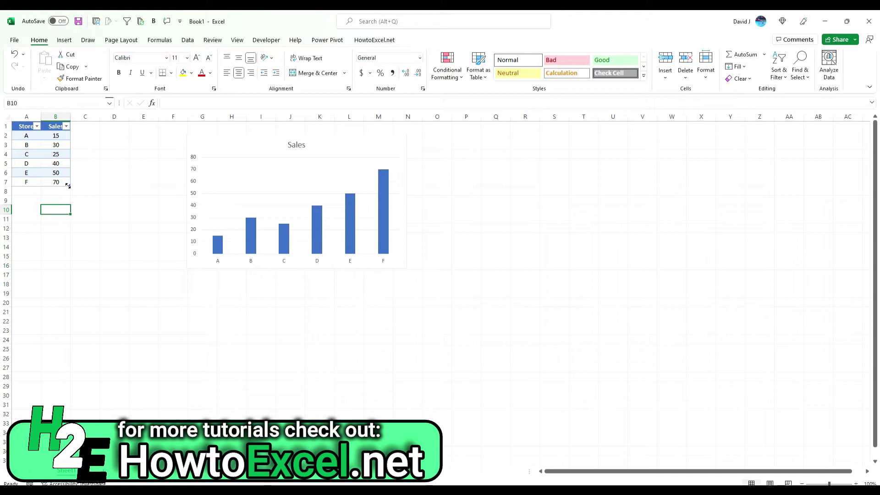
left_click_drag(33, 182, 47, 182)
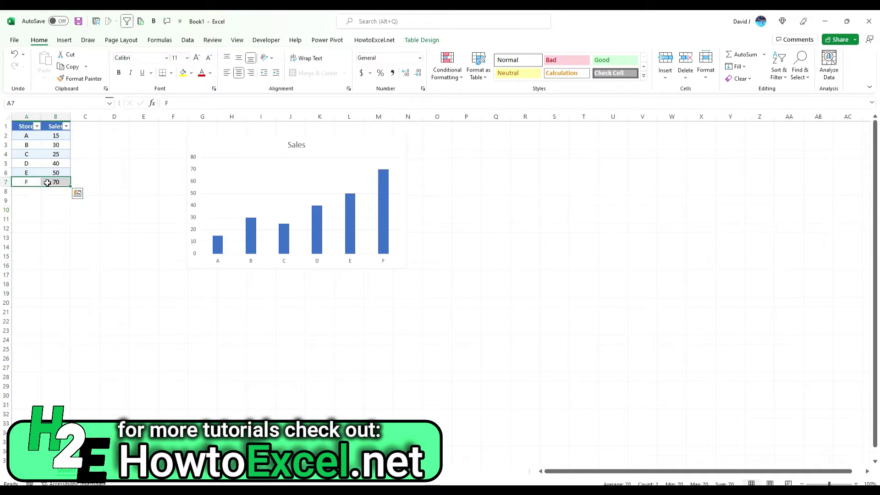
Delete store F's table row with Delete > Table Rows, leaving stores A–E.
right_click(47, 182)
left_click(87, 316)
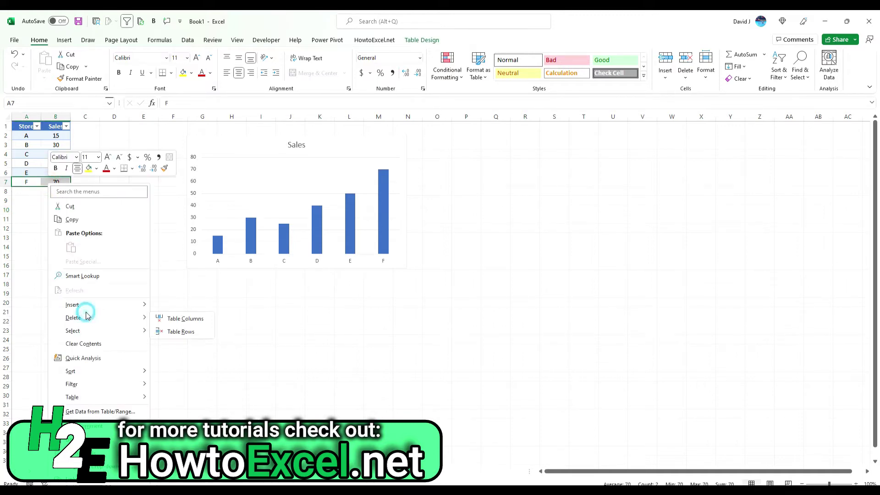
left_click(187, 334)
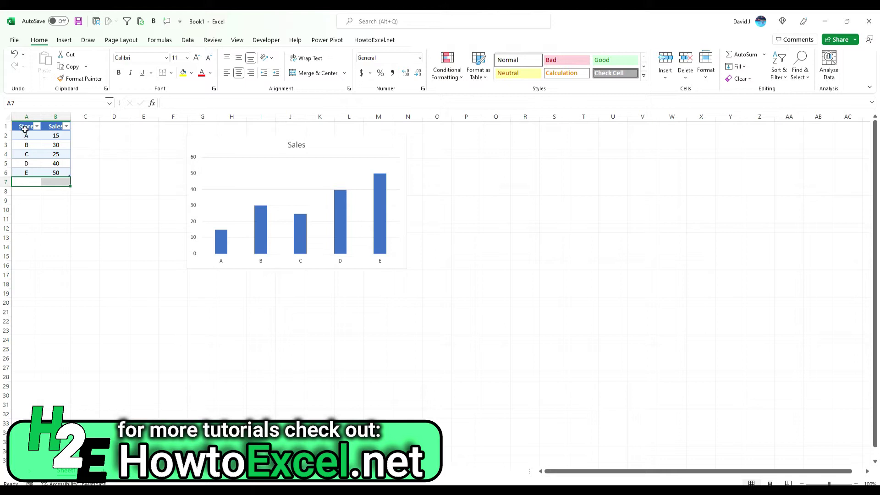
Copy A1:B6 to Sheet2 A1 as plain values and centre-align them.
left_click_drag(25, 130, 55, 174)
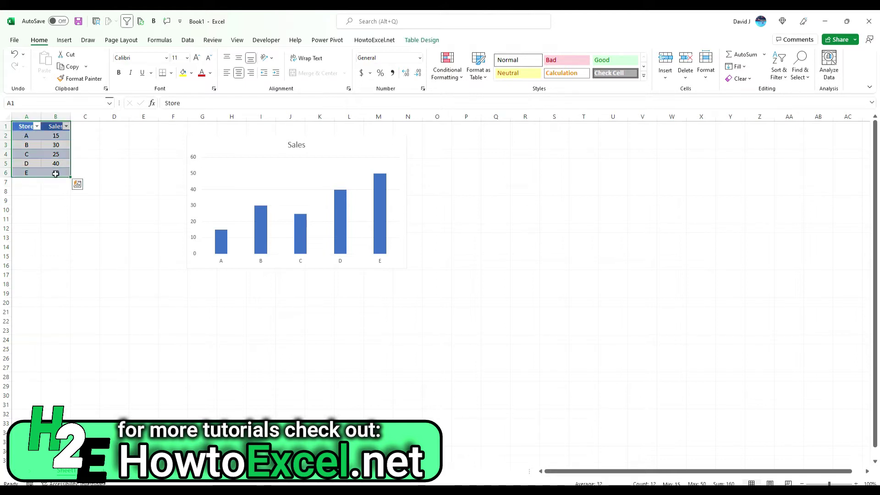
key("ctrl+c")
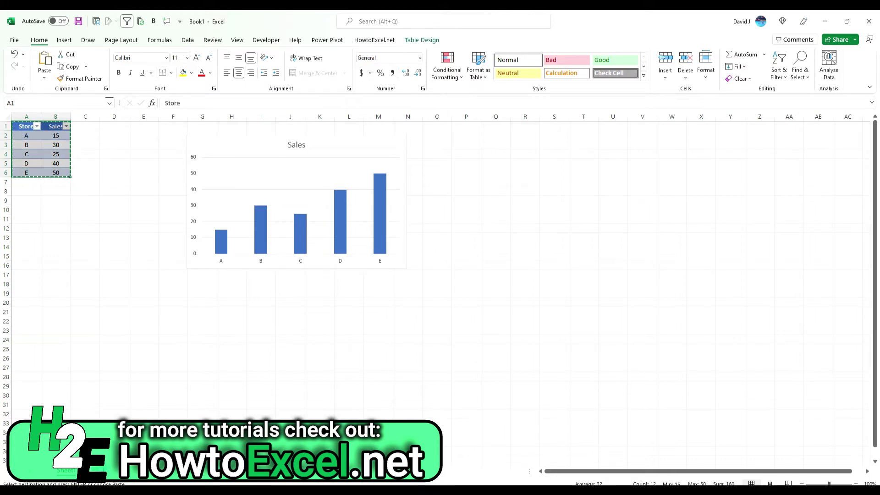
left_click(89, 471)
right_click(29, 129)
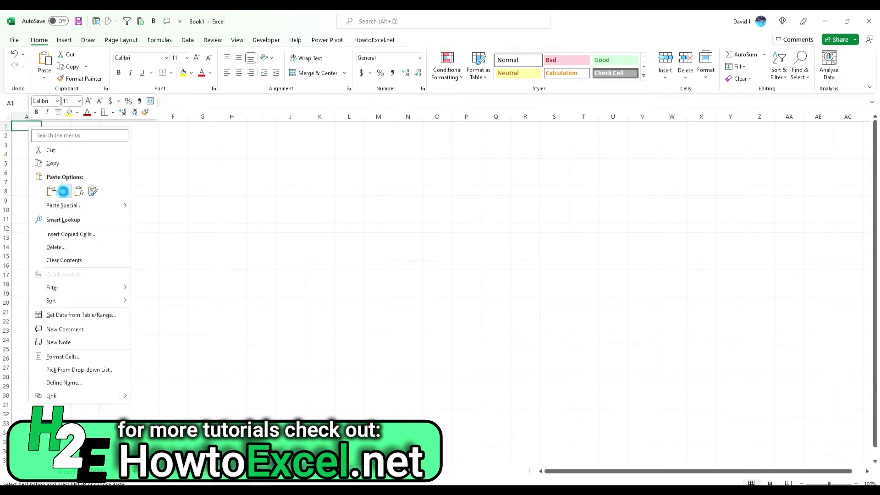
left_click(63, 191)
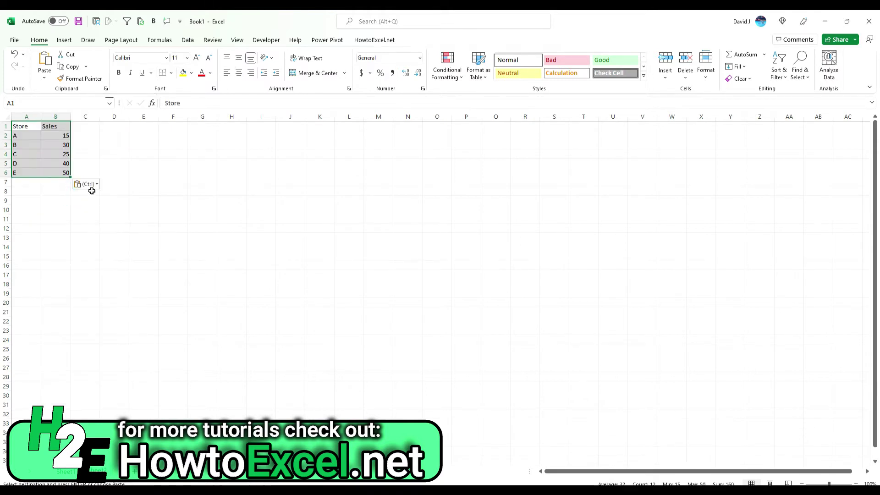
left_click(239, 74)
left_click(103, 129)
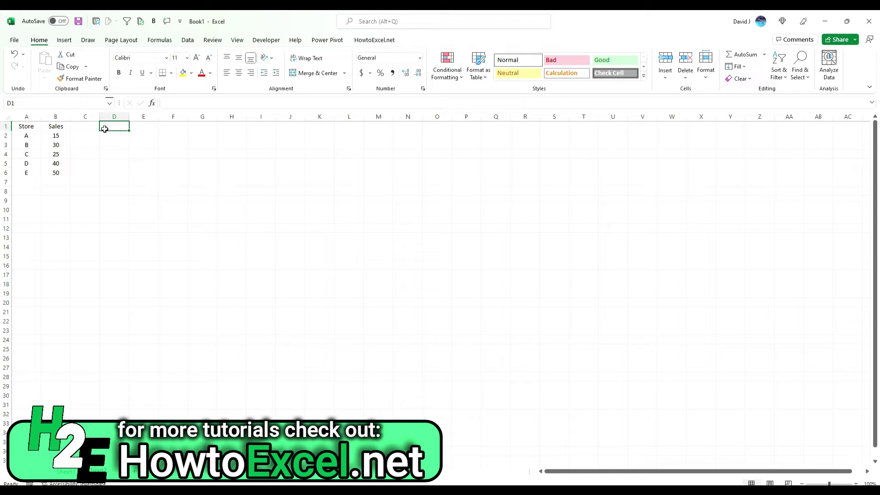
Enter =OFFSET(A1,0,0,COUNTA(A:A),2) in D1 to spill a dynamic copy of the data.
type("=offse")
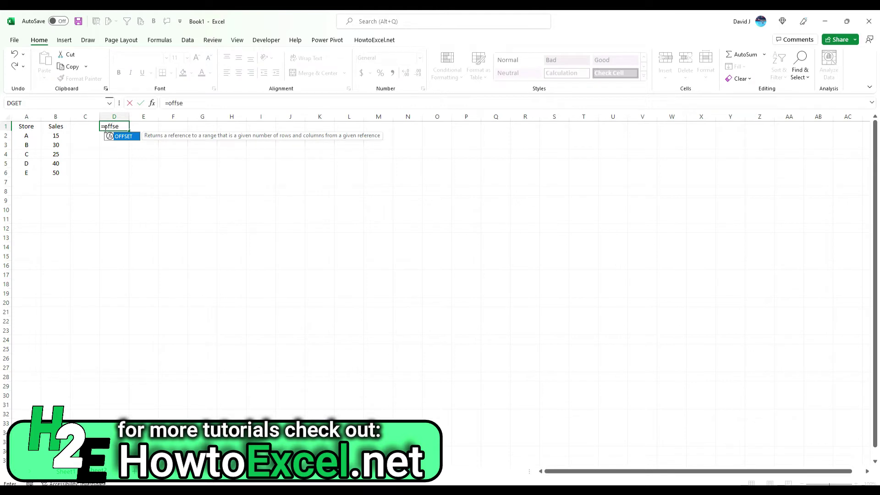
type("t")
key("Tab")
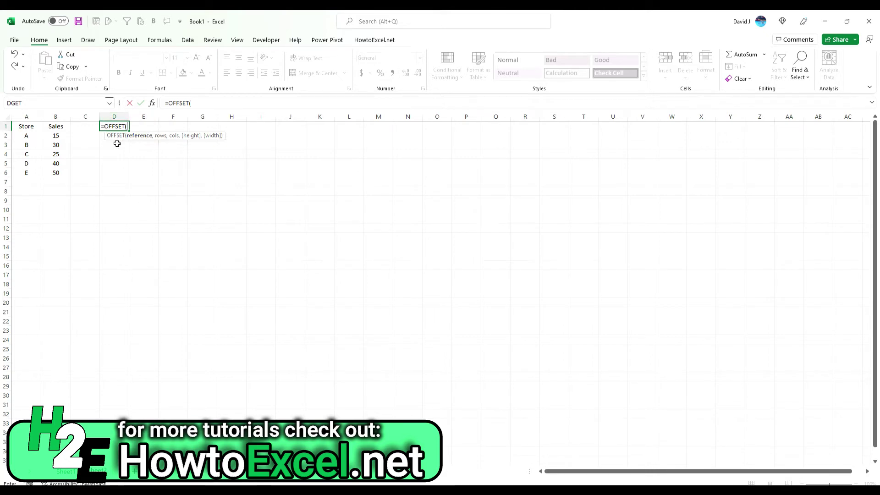
left_click(26, 127)
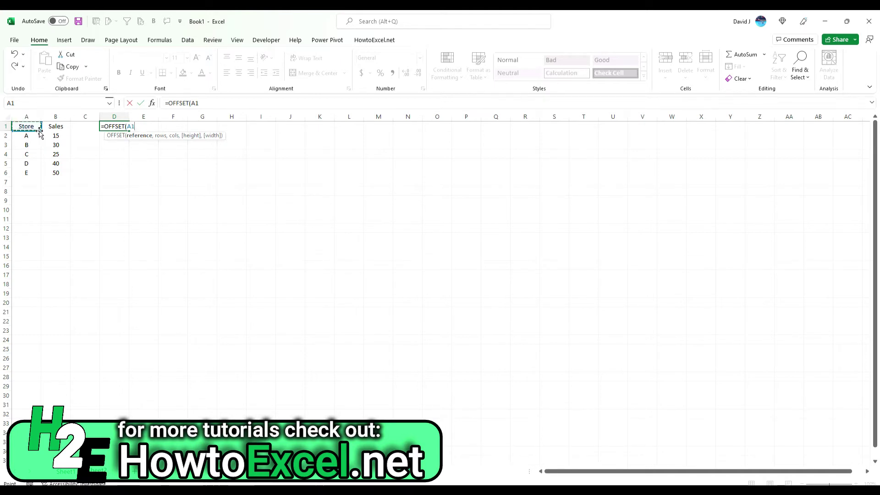
type(",0,0")
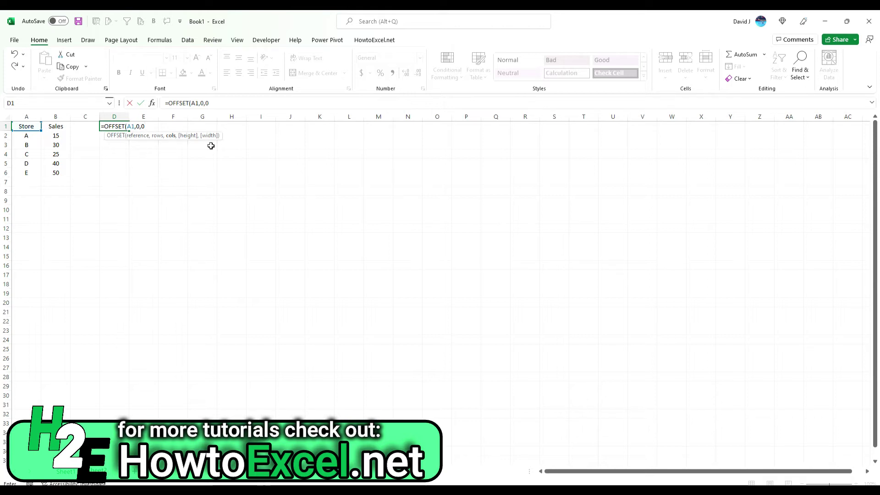
left_click(269, 106)
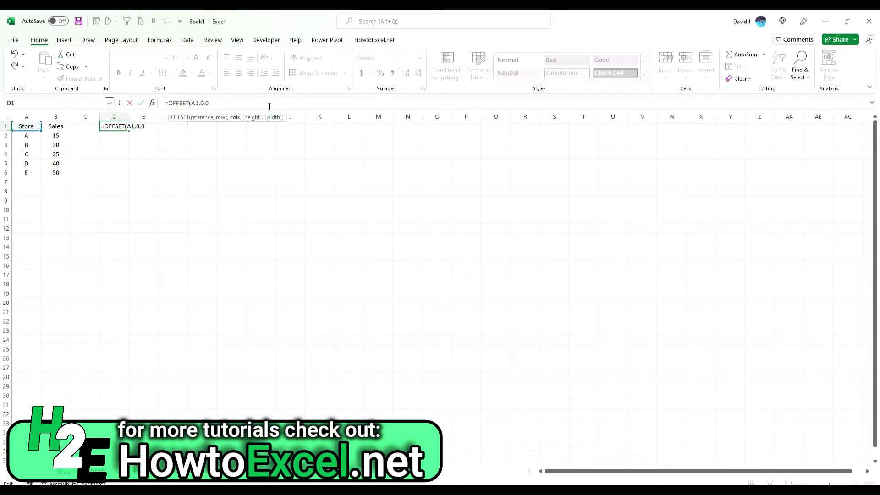
type(",counta")
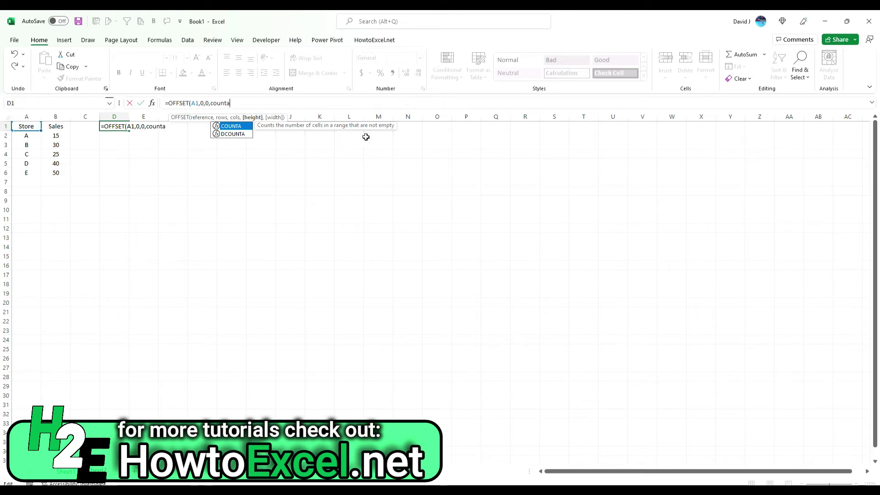
type("(")
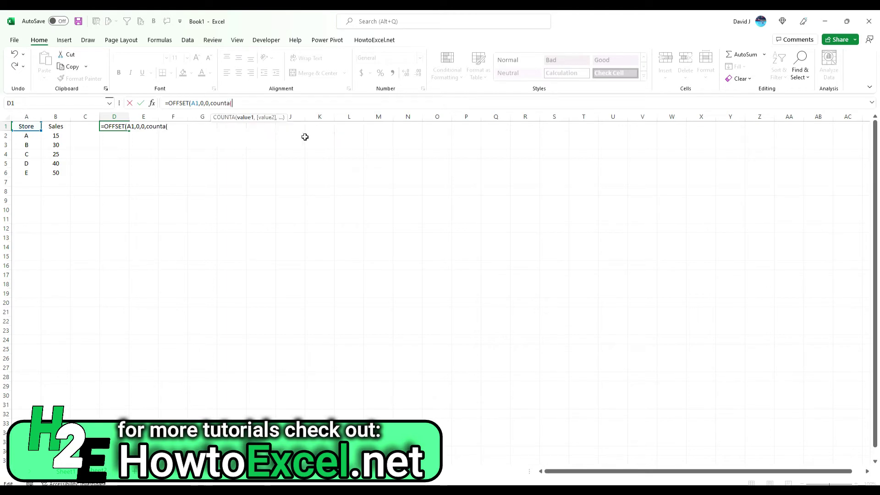
left_click(31, 116)
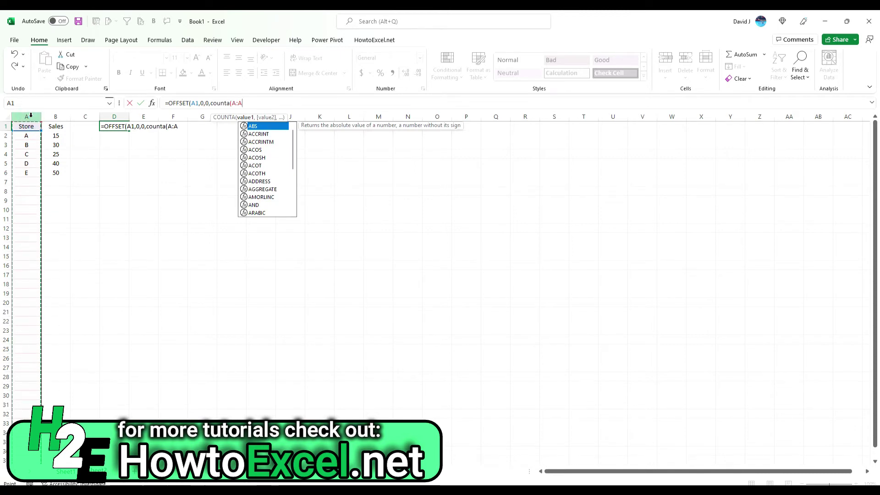
type(")")
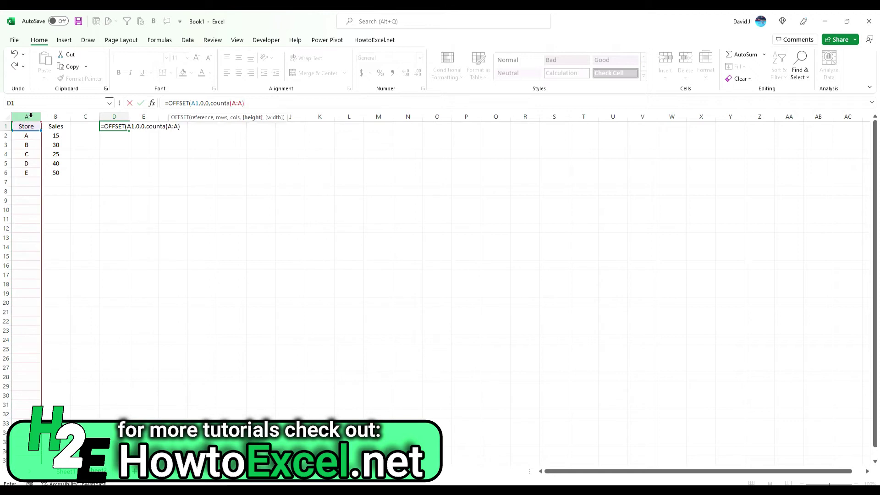
type(",")
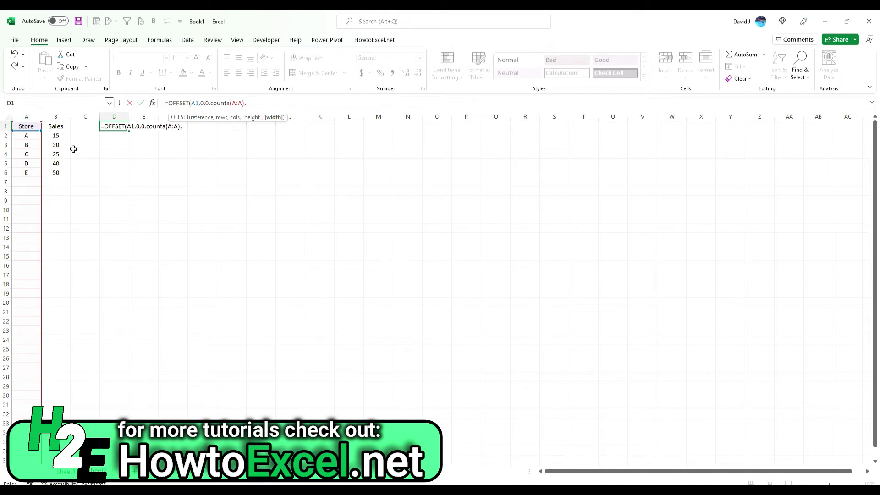
type("2)")
key("Return")
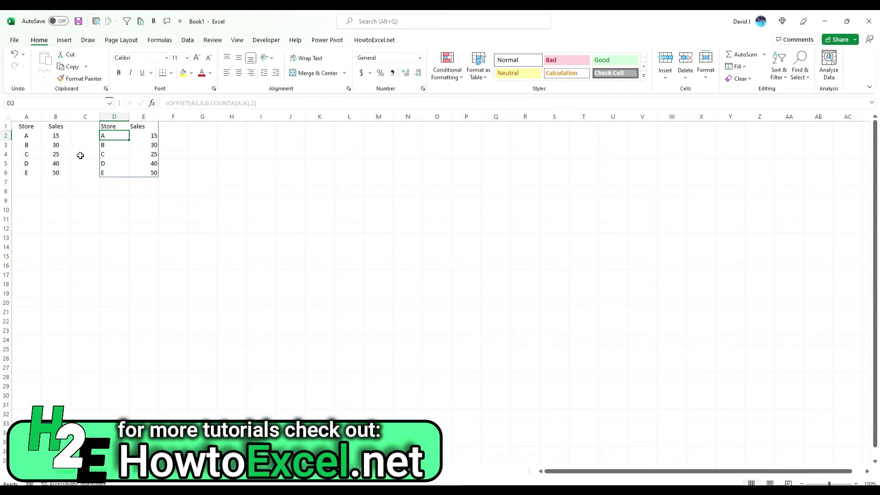
Add store F with sales 70 in row 7 and confirm D1's spill now reaches row 7.
left_click(48, 143)
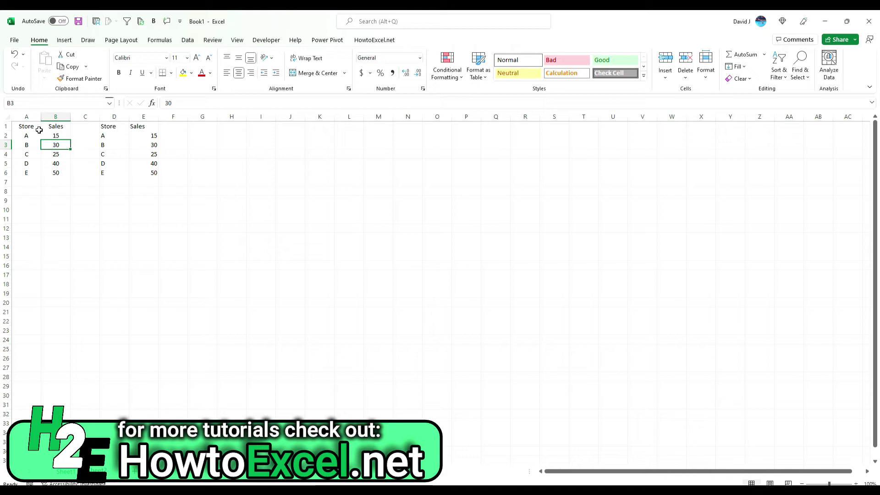
left_click(29, 181)
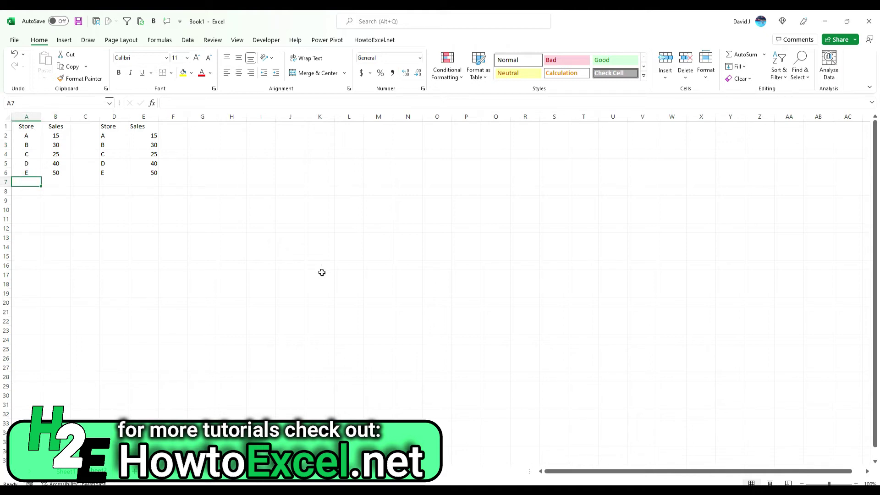
type("F")
key("Tab")
type("70")
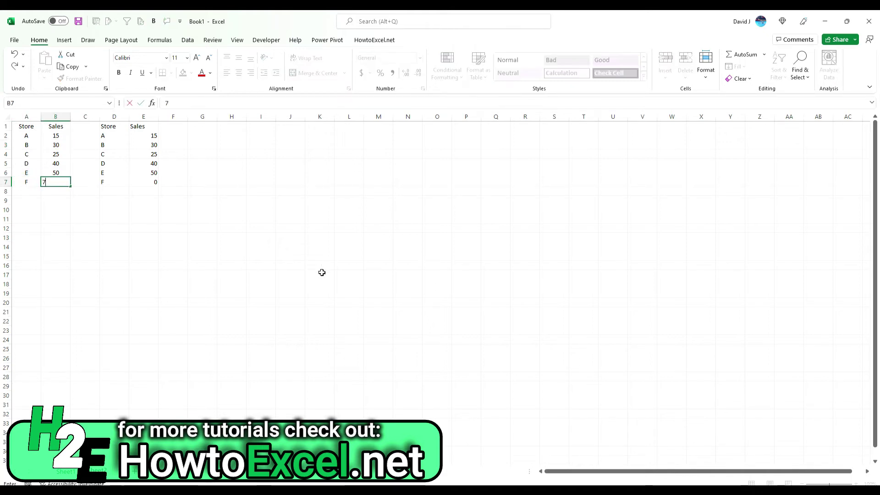
key("Return")
left_click(125, 125)
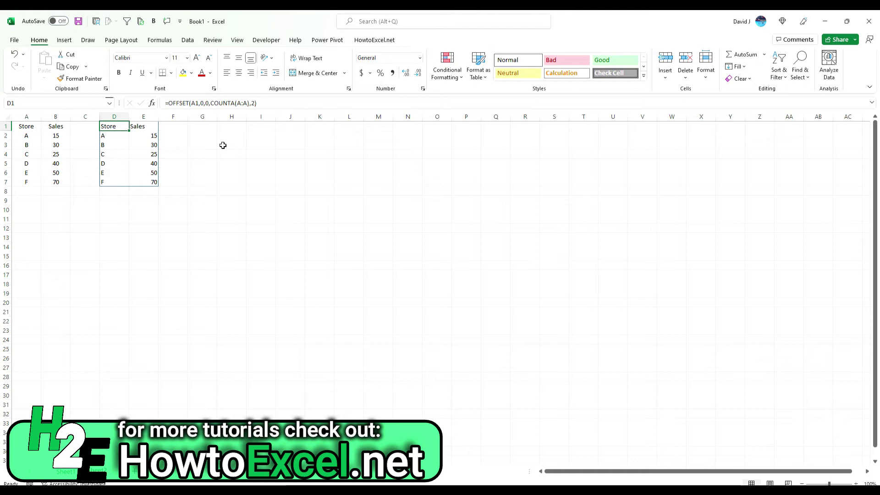
Insert a clustered column chart of the D1 dynamic copy, positioned and enlarged beside the data.
left_click(65, 41)
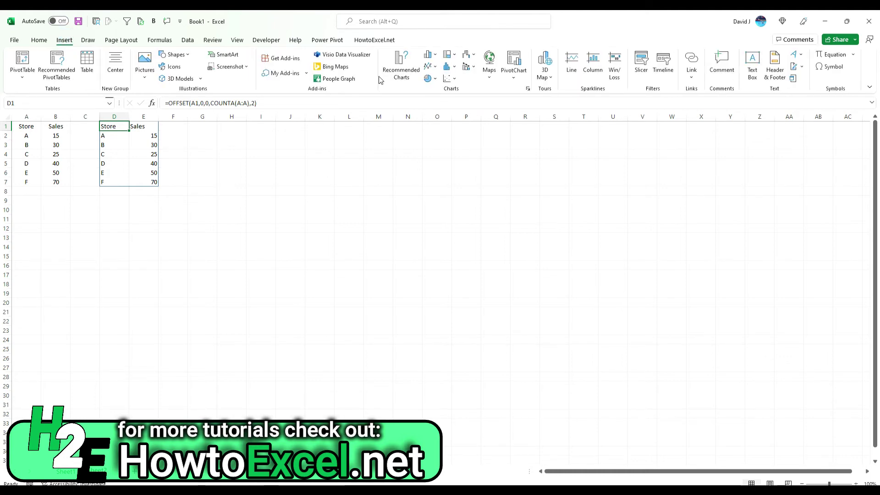
left_click(430, 54)
left_click(436, 90)
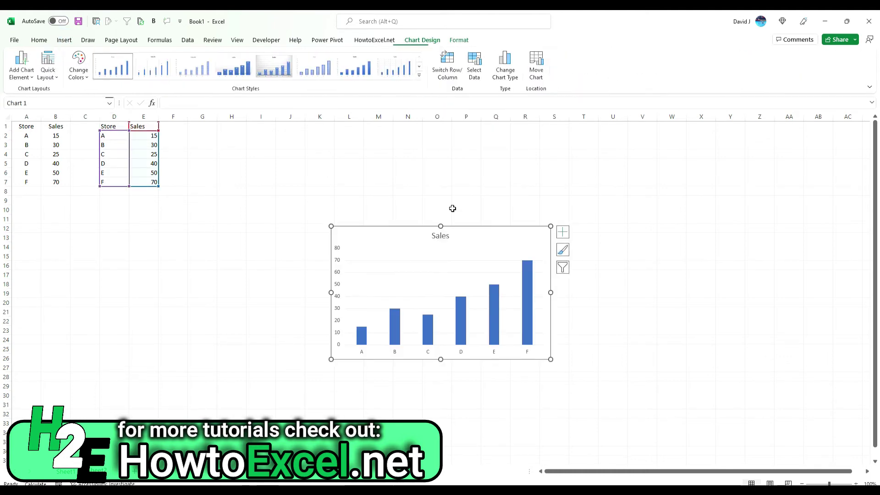
left_click_drag(414, 242, 330, 167)
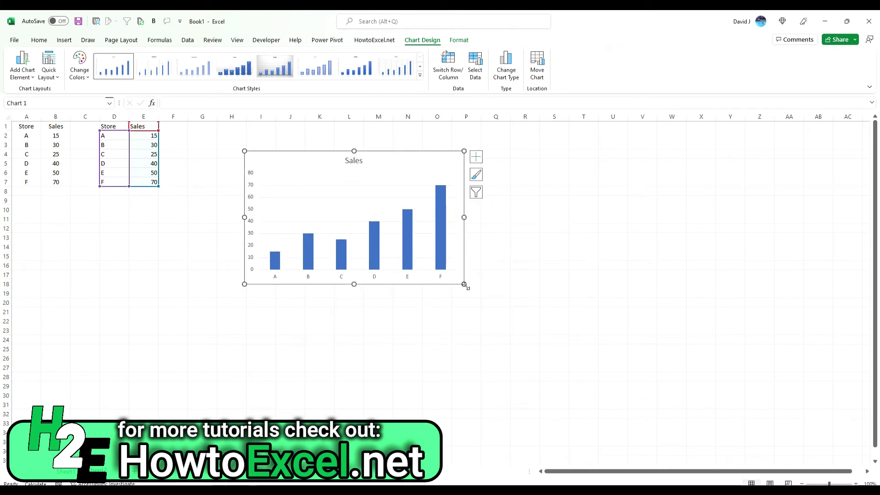
left_click_drag(463, 285, 486, 303)
Add store G with sales 80 and store H with sales 100 in rows 8–9.
left_click(35, 189)
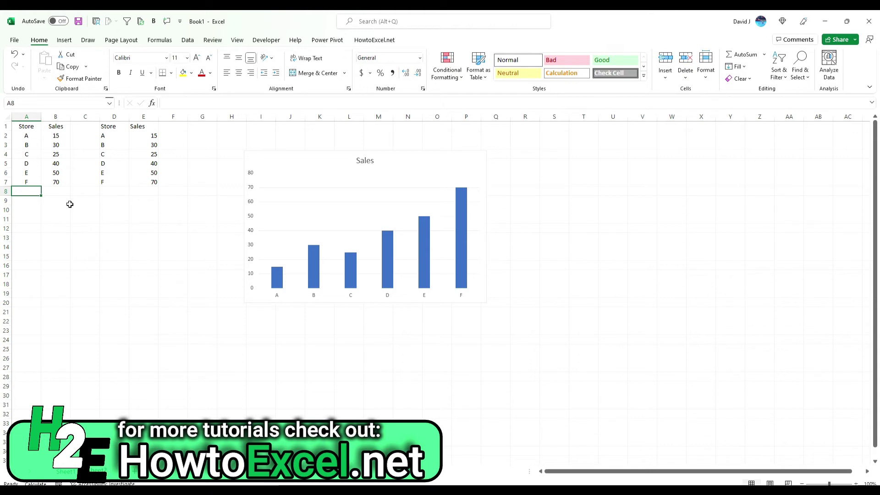
type("G")
key("Tab")
type("80")
key("Return")
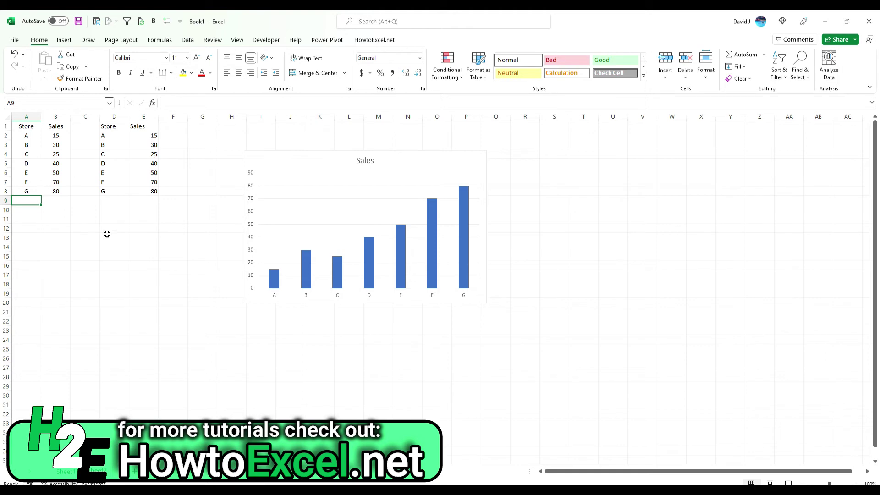
type("H")
key("Tab")
type("100")
key("Return")
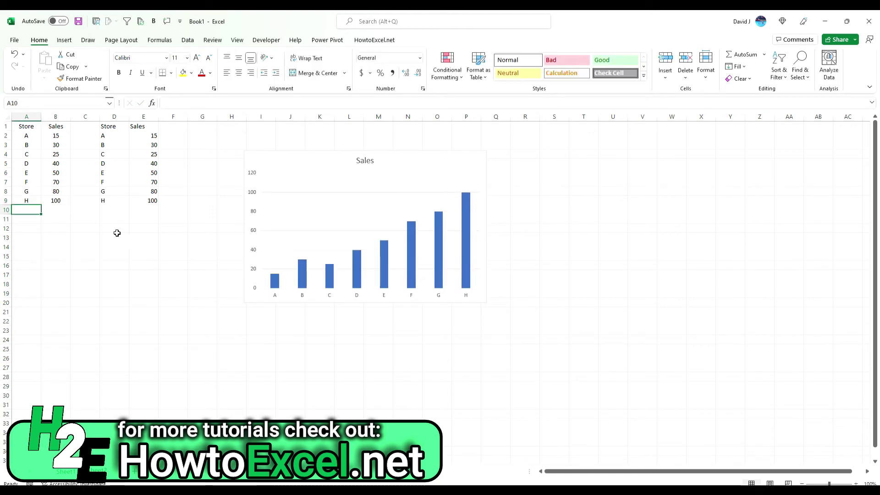
left_click(43, 165)
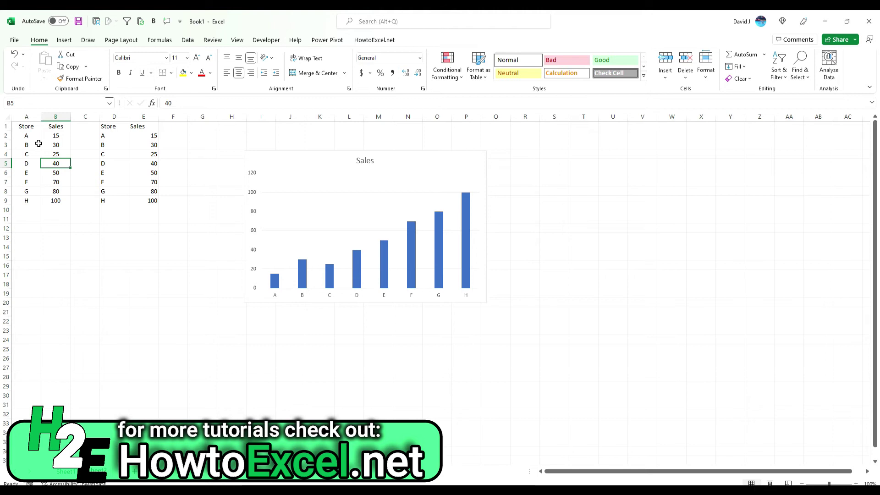
left_click(112, 152)
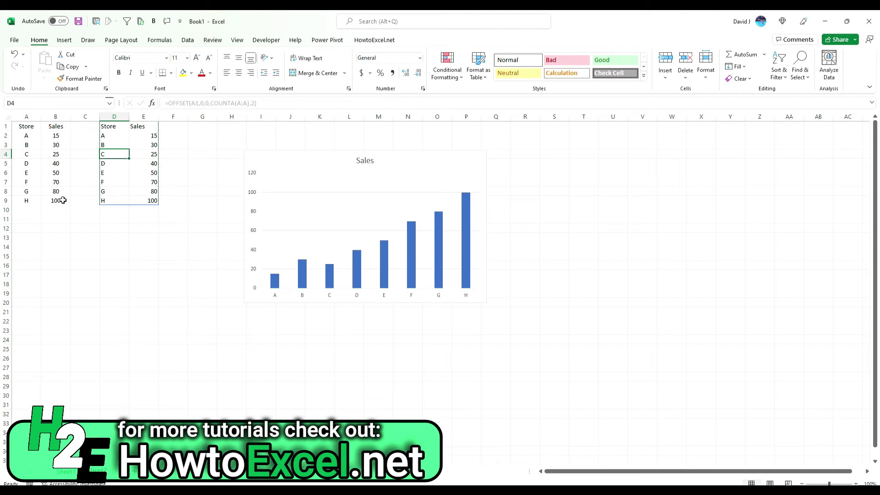
Clear cells A7:B9 holding stores F, G and H, leaving only stores A–E.
left_click_drag(59, 200, 29, 183)
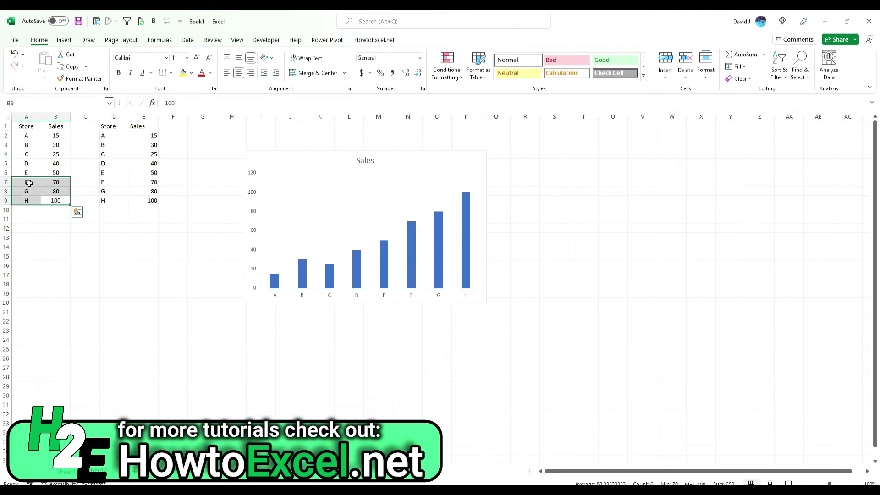
key("Delete")
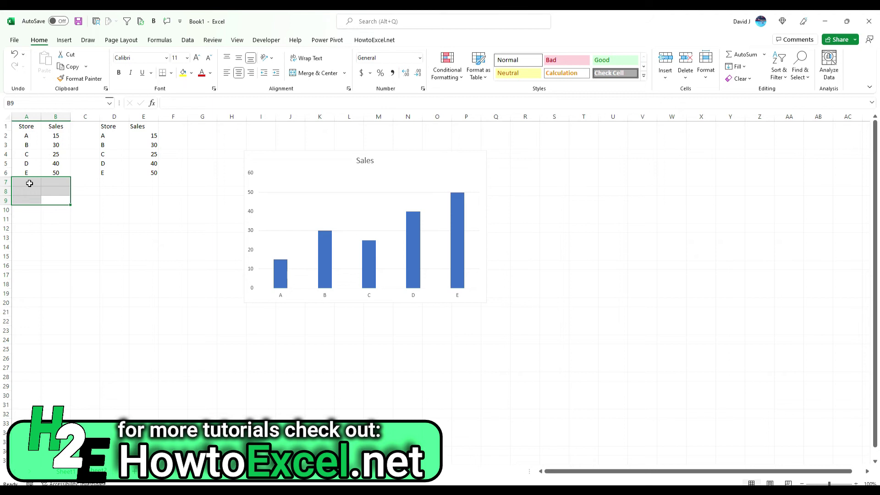
left_click(153, 217)
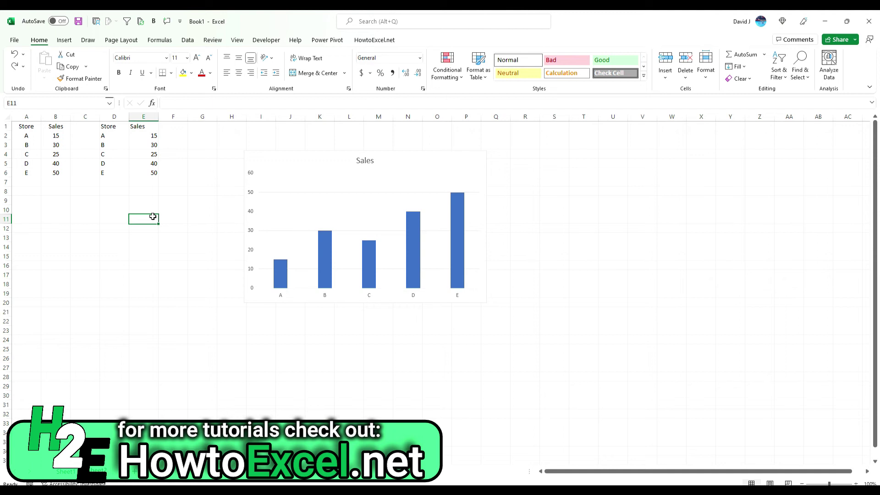
left_click(108, 130)
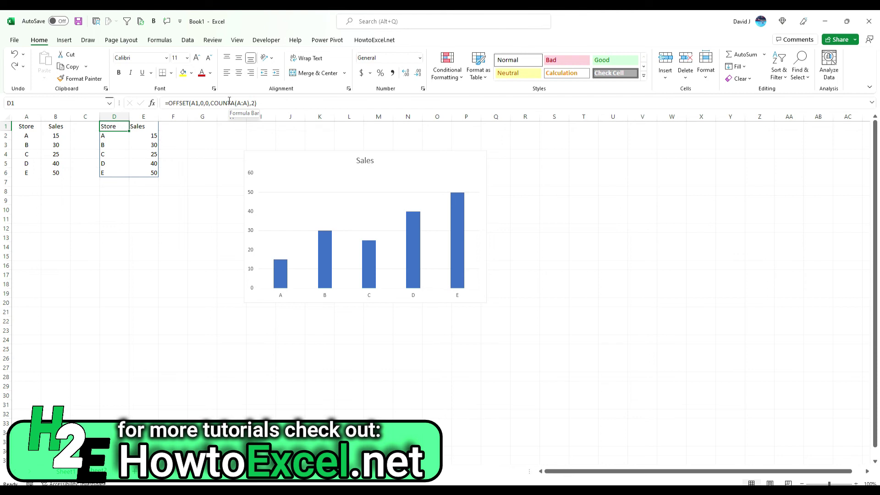
left_click(255, 103)
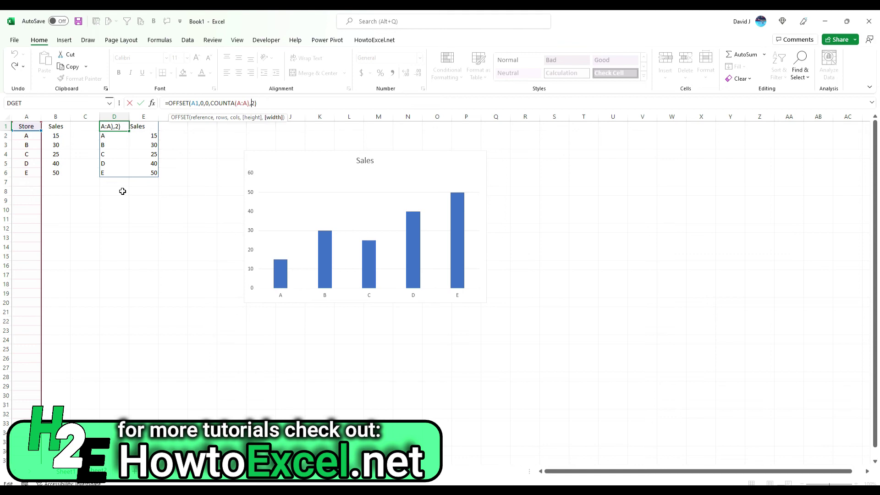
key("Escape")
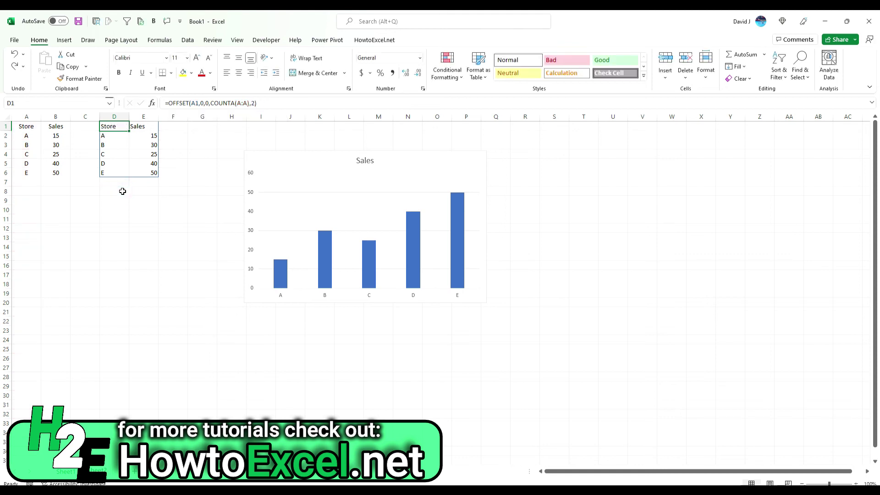